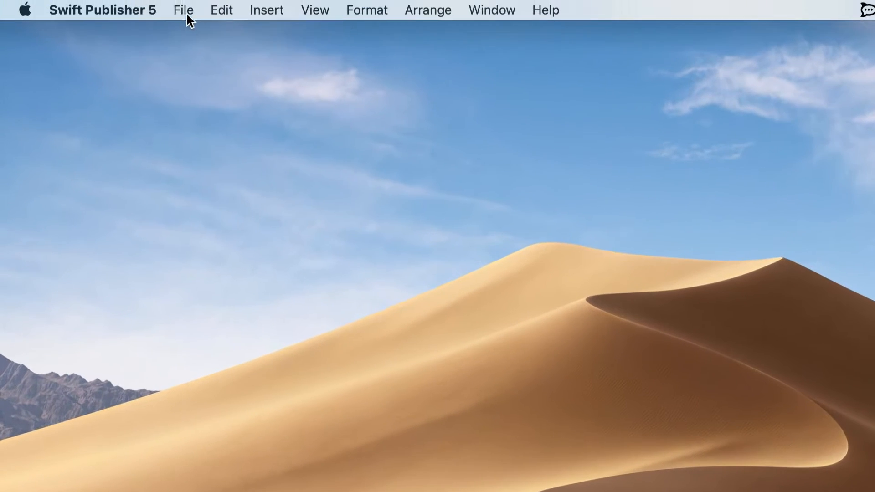
Open the template gallery, browse the Blank and Mailing label categories, and display the blank business card templates.
left_click(187, 12)
left_click(231, 36)
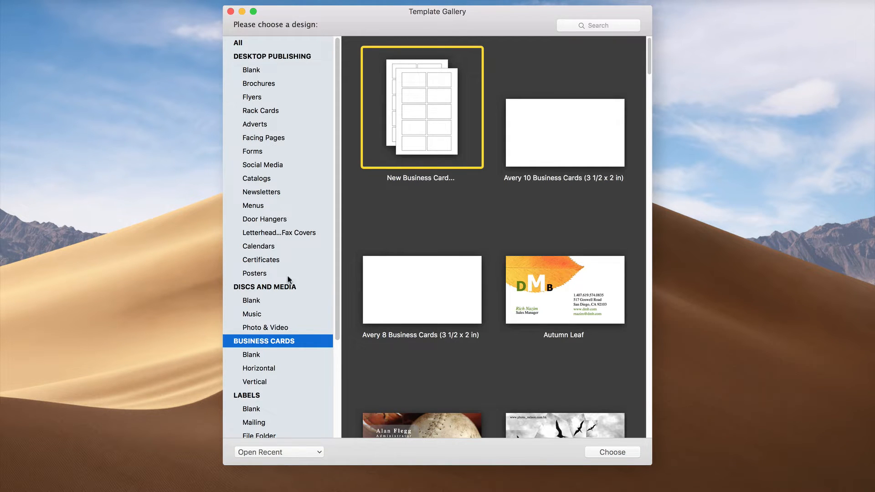
left_click(296, 396)
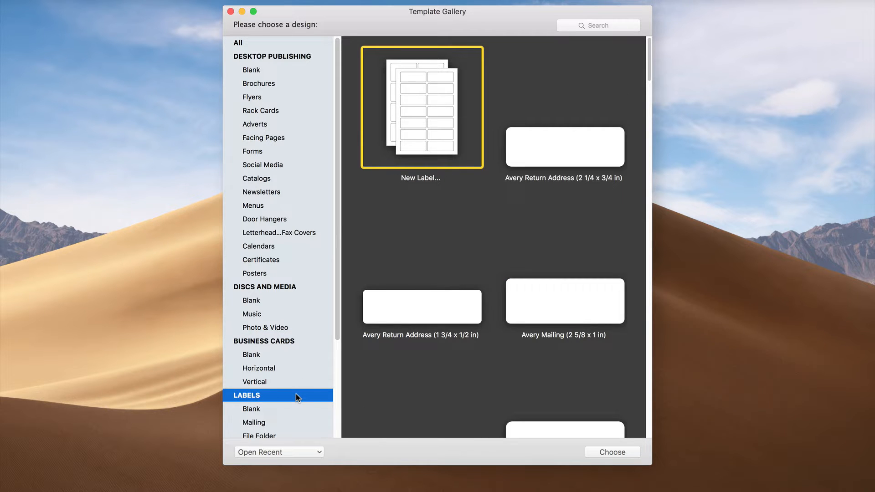
left_click(299, 408)
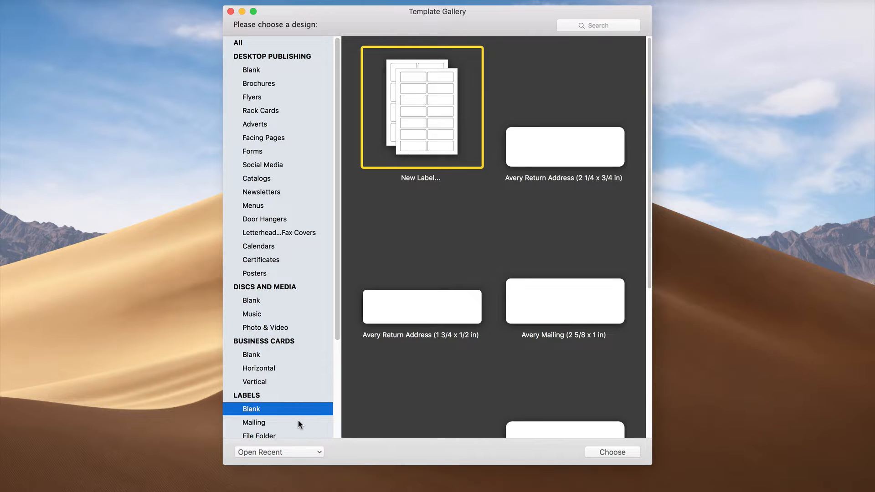
left_click(298, 422)
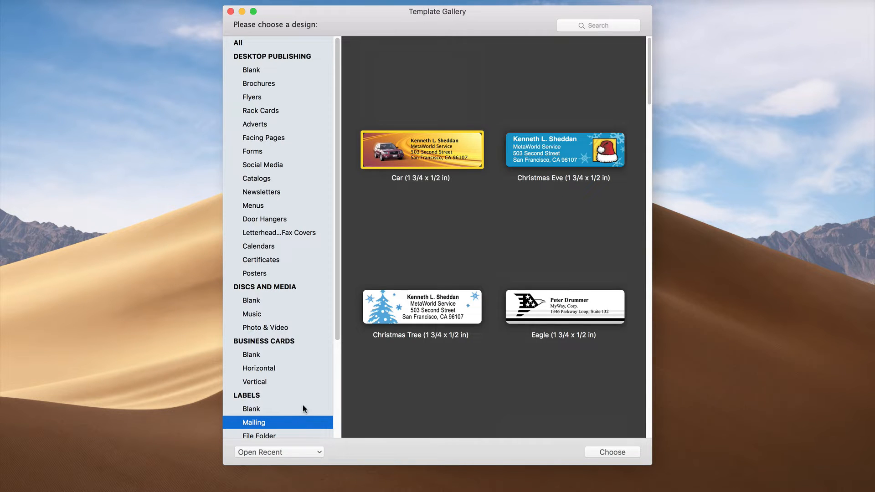
left_click(299, 355)
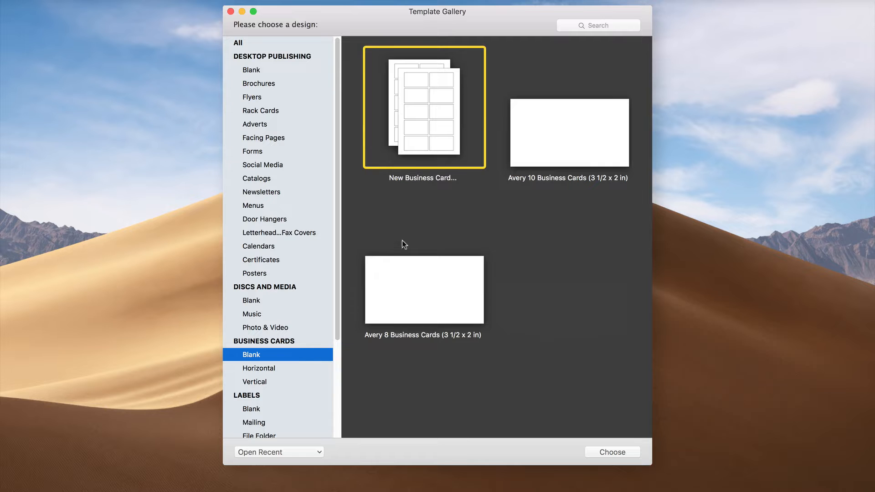
Create a new business card document with the predefined Avery 10 Clean Edge Business Cards (3-1/2*2 in) layout.
left_click(428, 121)
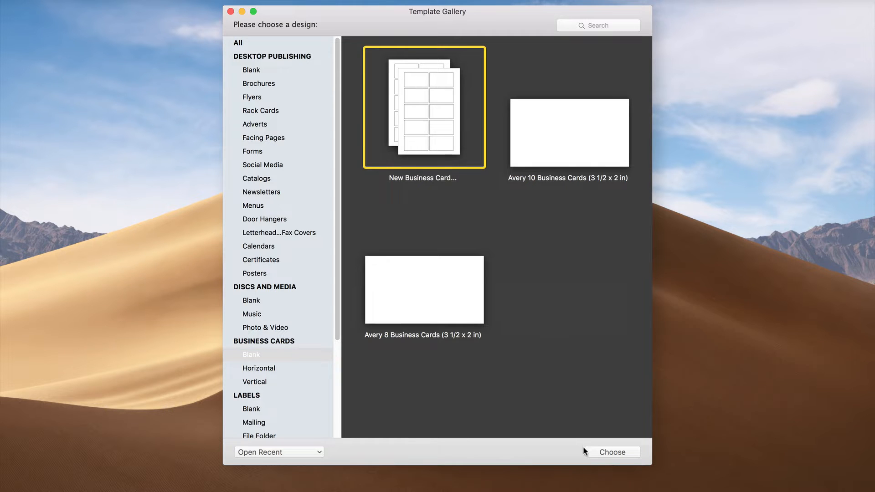
left_click(592, 454)
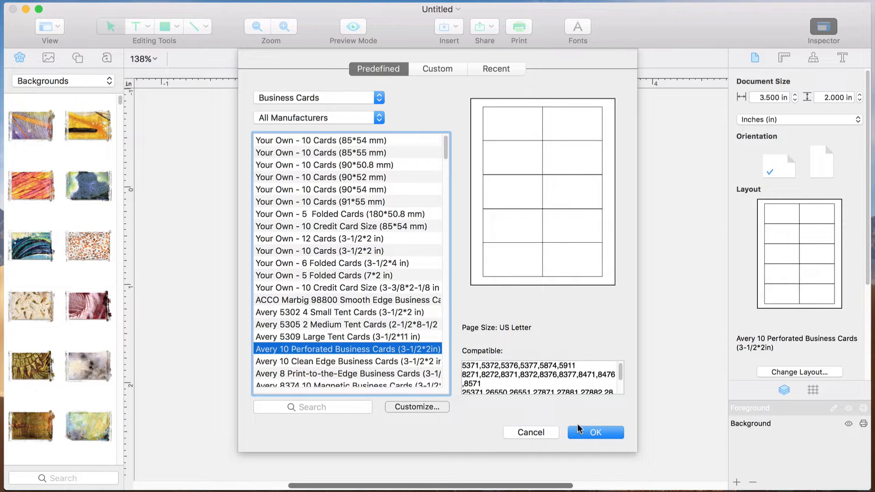
left_click(410, 362)
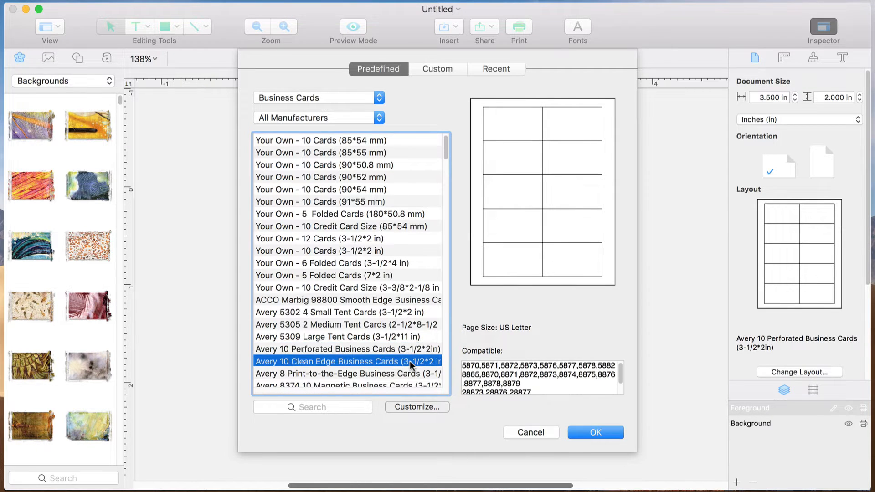
left_click(596, 432)
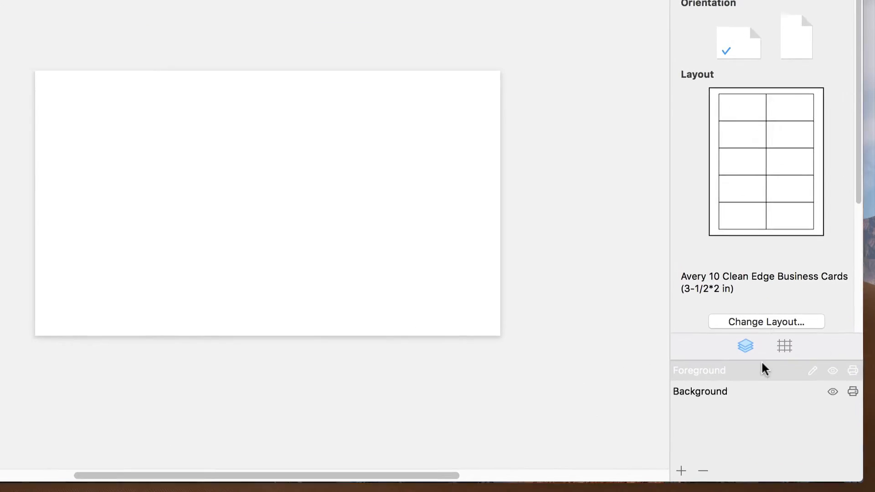
Search the predefined business card layouts for 8859 and view that layout's customization settings.
left_click(767, 315)
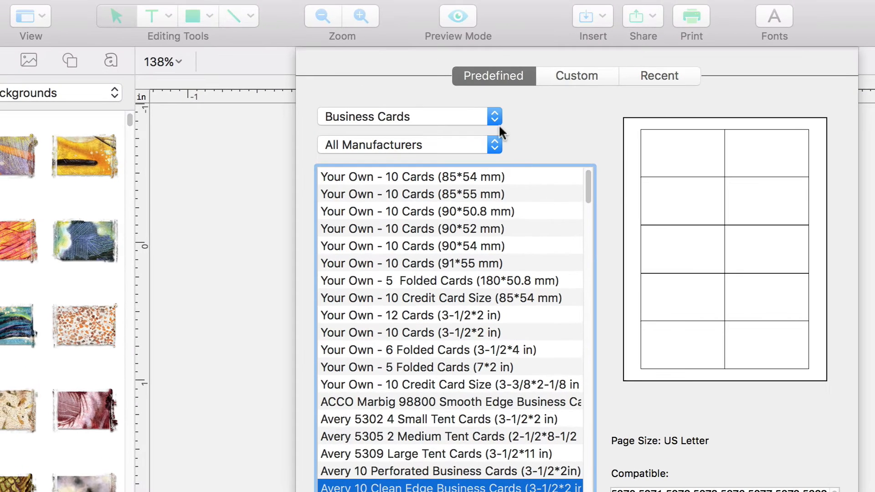
left_click(369, 70)
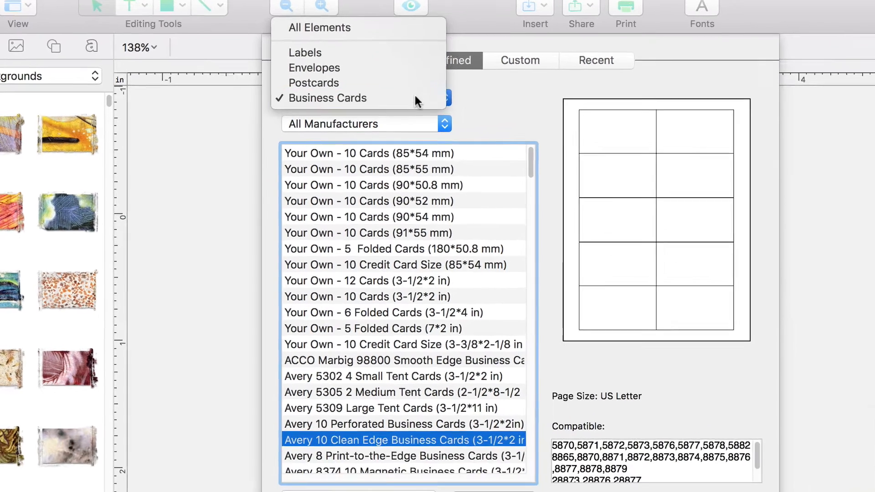
left_click(461, 115)
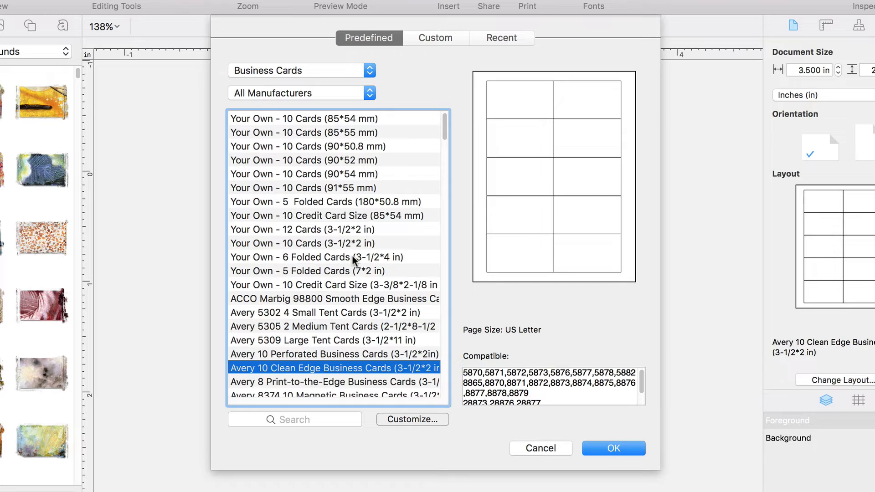
left_click(278, 418)
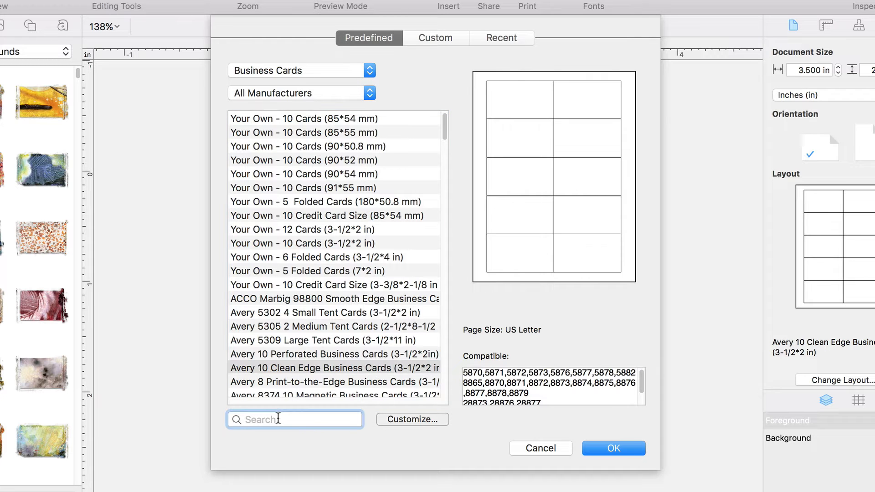
type("8859")
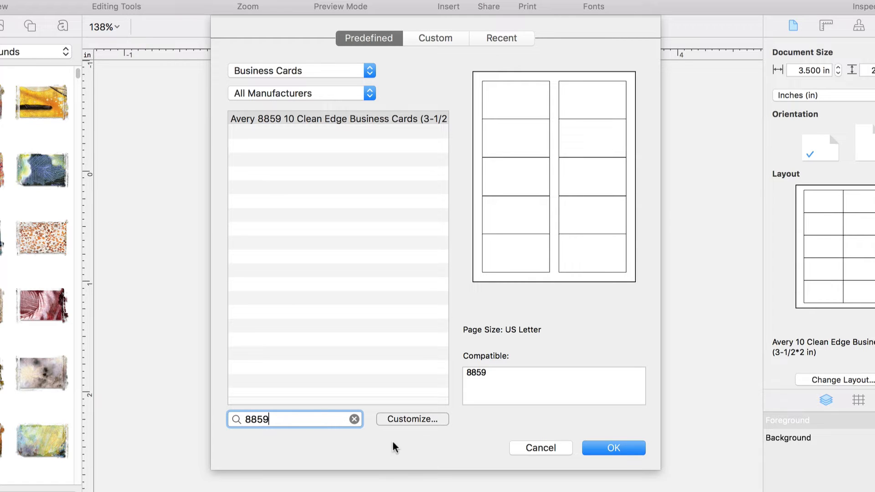
left_click(411, 421)
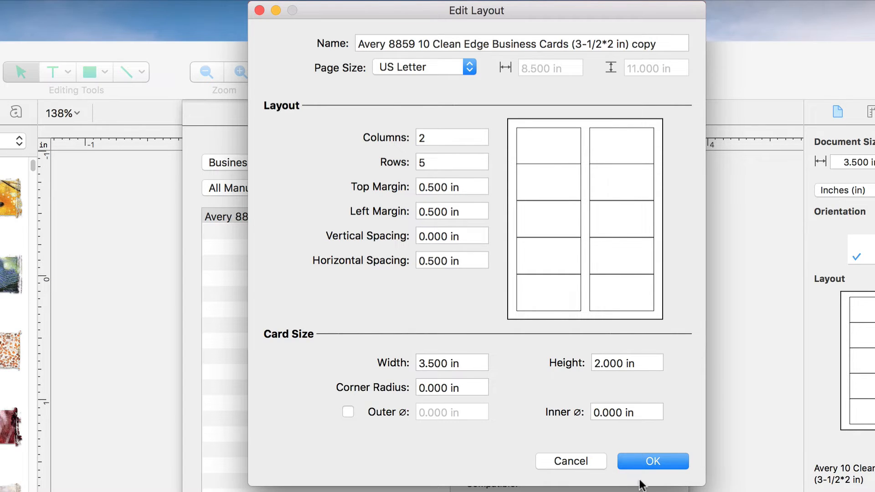
left_click(644, 463)
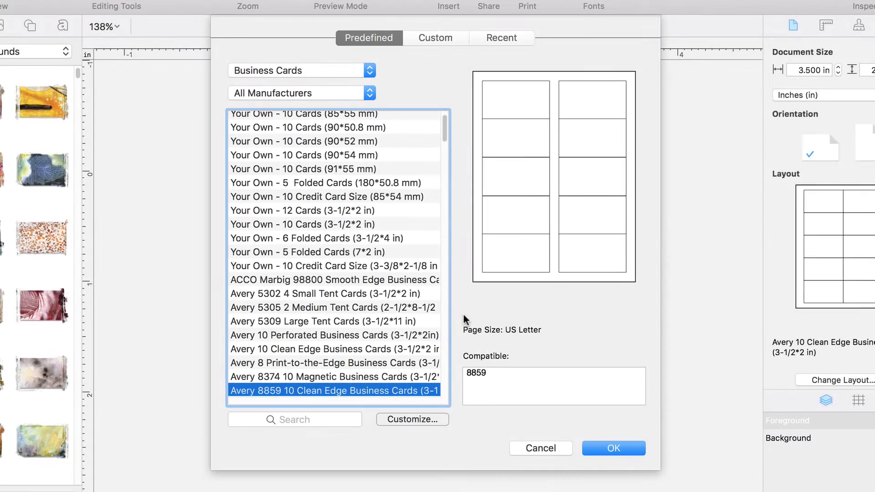
Compare the previews of the Avery Perforated, Clean Edge, Print-to-the-Edge, 8374 Magnetic and 8859 business card layouts.
left_click(404, 335)
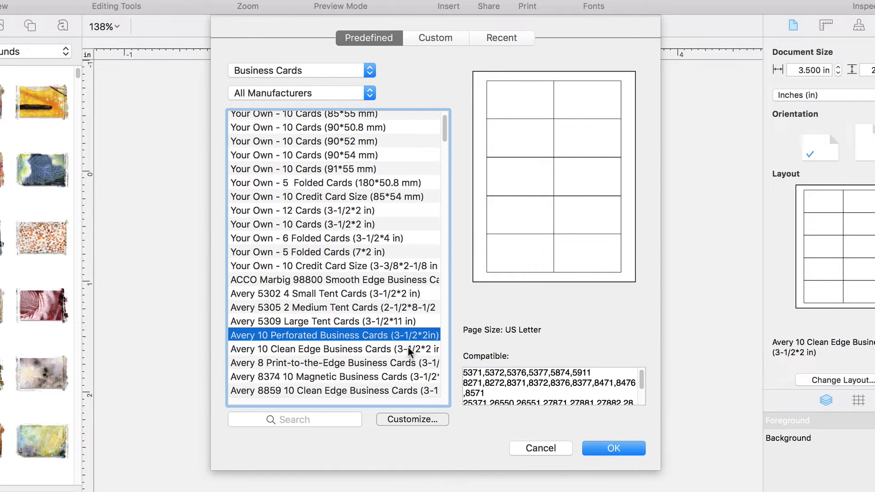
left_click(408, 347)
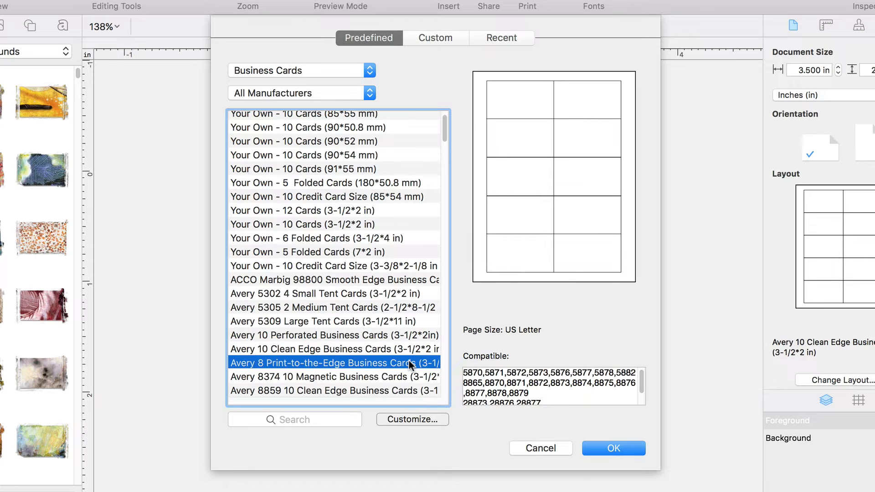
left_click(409, 360)
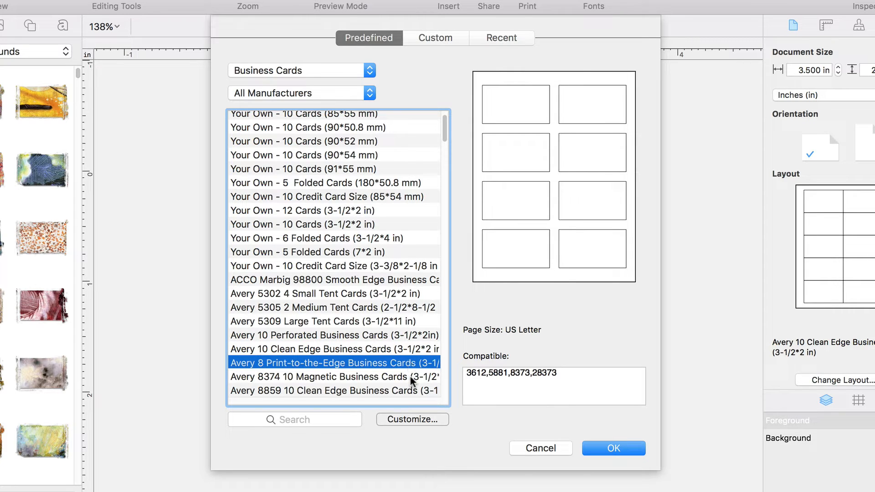
left_click(410, 376)
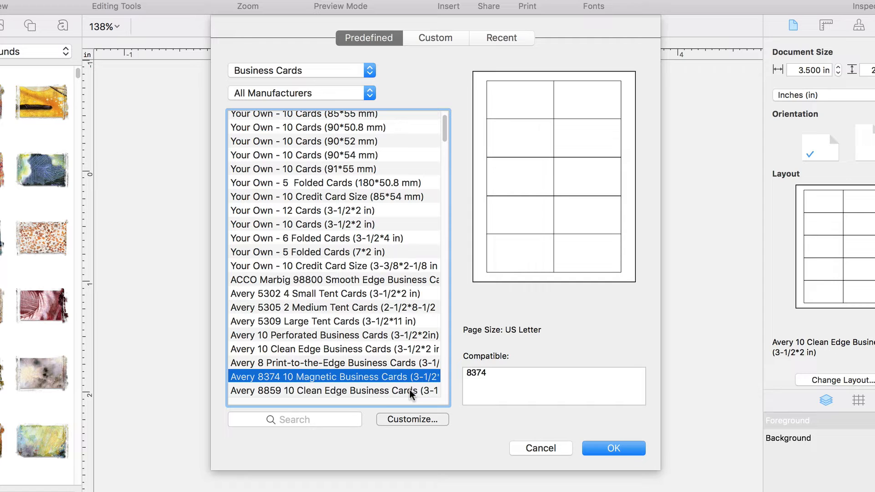
left_click(410, 390)
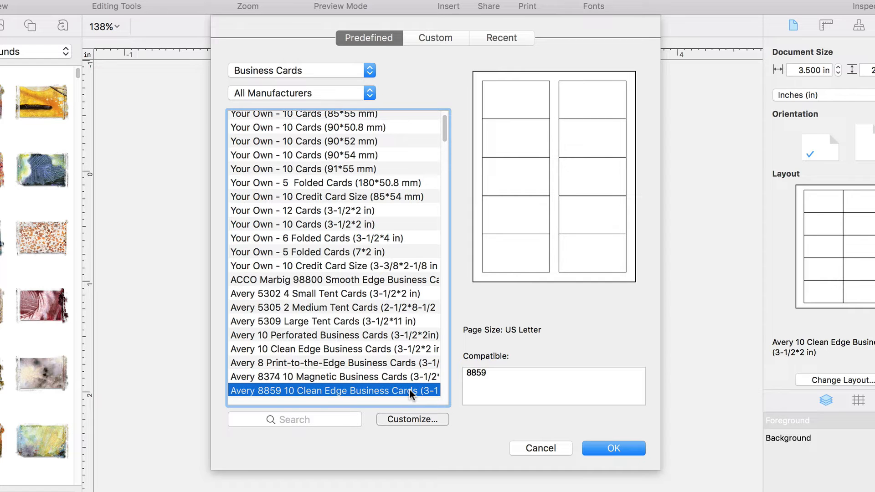
double_click(409, 390)
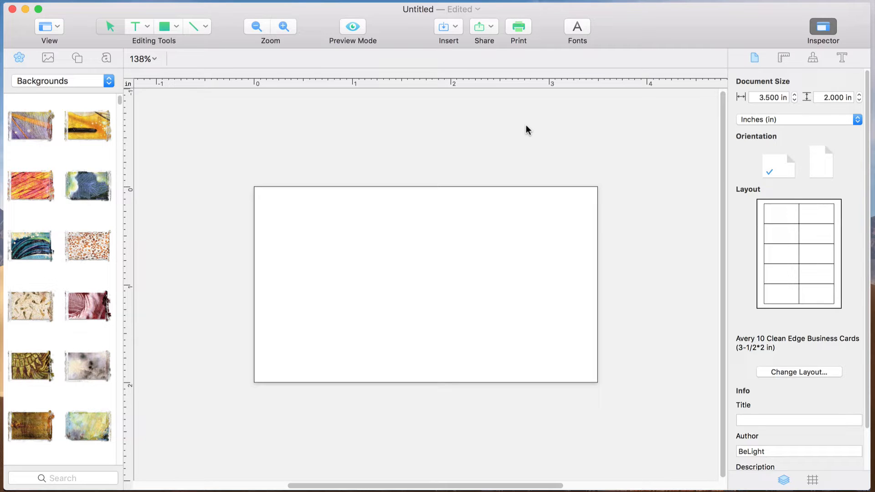
Review the print settings for the card sheet and the details of the document's current Avery layout.
left_click(526, 31)
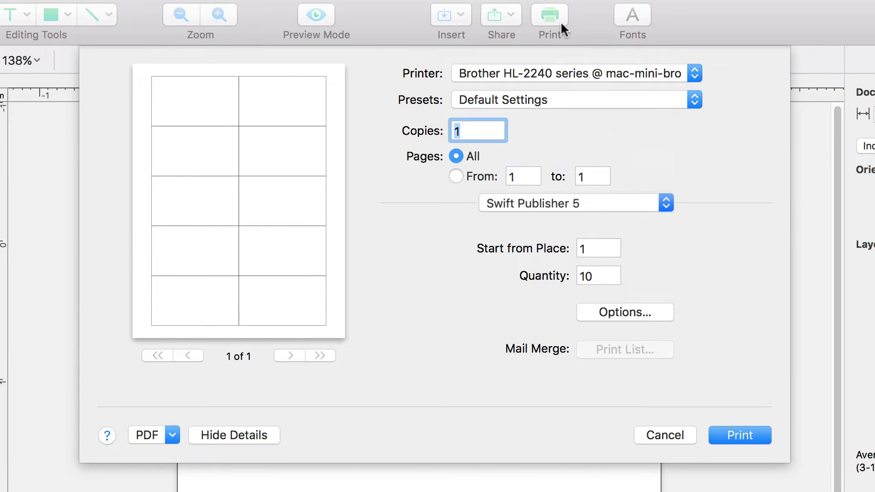
key("Escape")
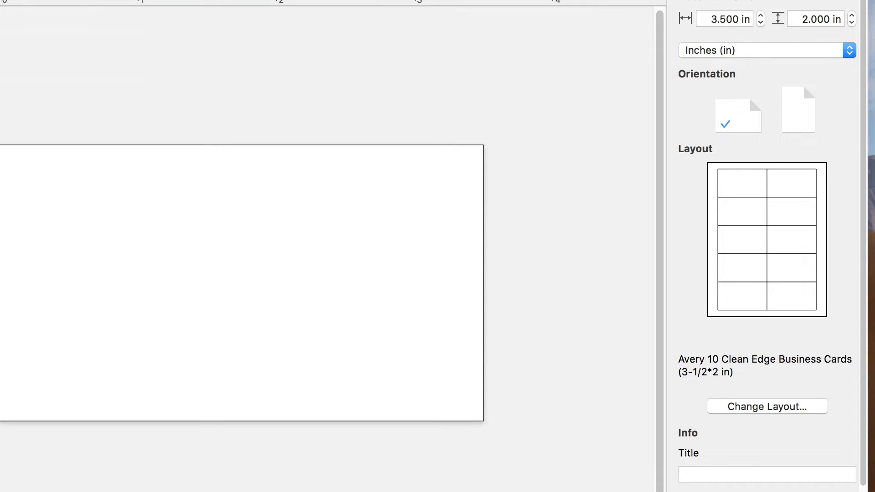
left_click(774, 407)
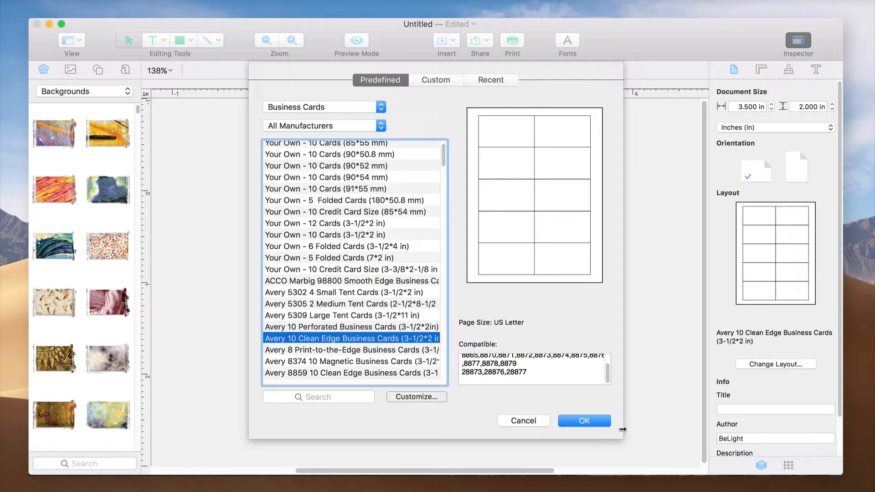
left_click(584, 421)
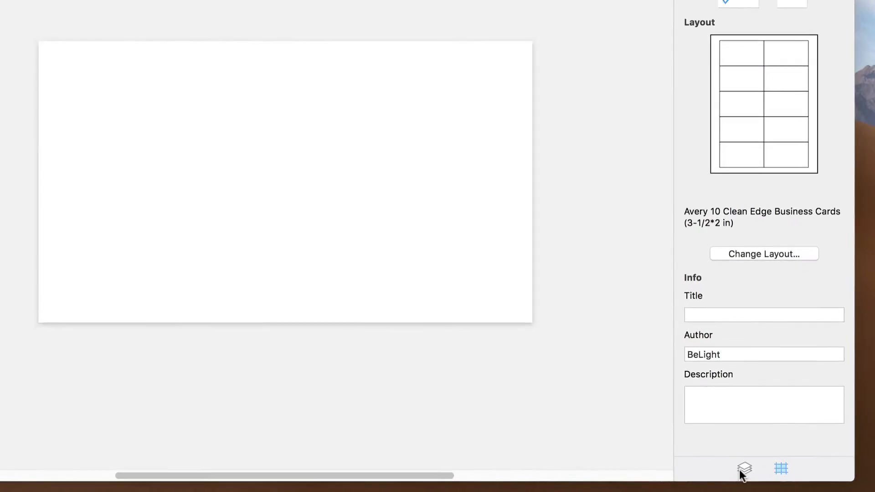
Show the layers, select the Background layer, and place the Sports & Fitness image of the cyclist in a black helmet on the card.
left_click(750, 477)
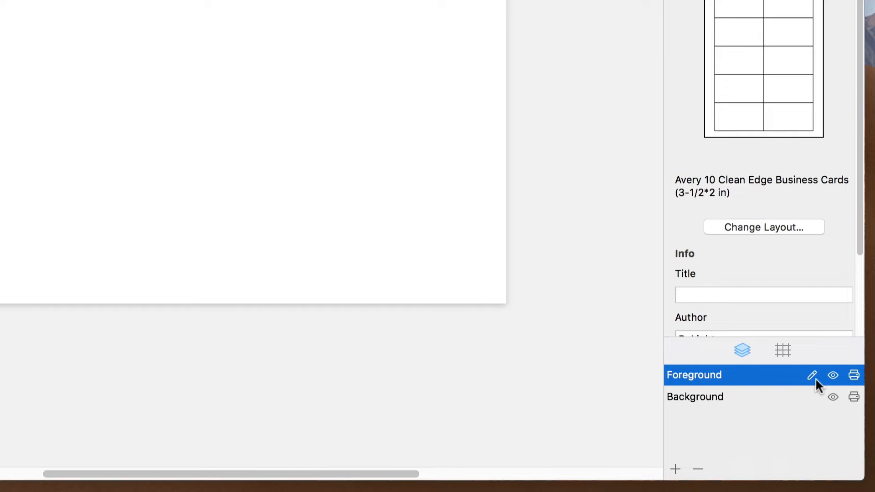
left_click(733, 397)
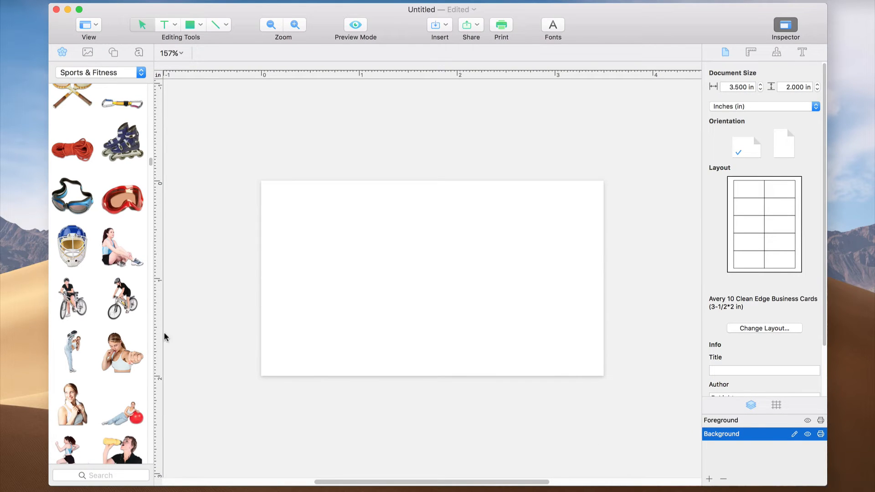
left_click_drag(122, 302, 368, 287)
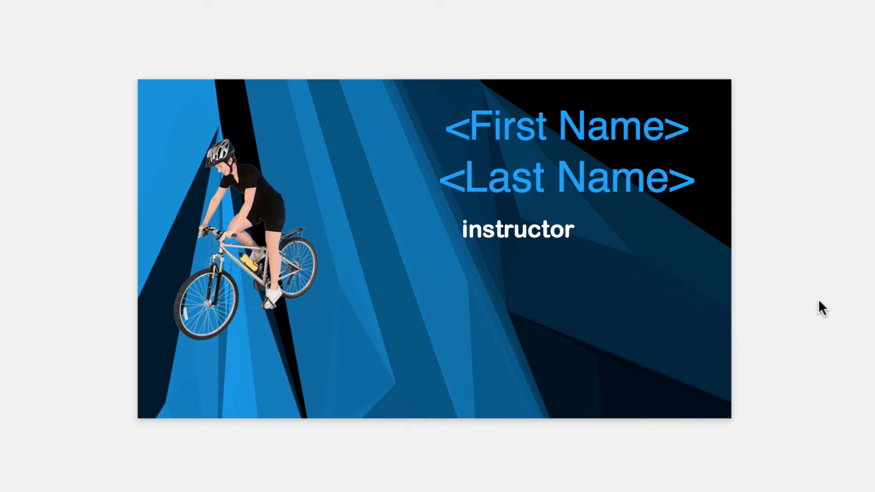
Extend the "instructor" text below the name fields to read "instructor & guide".
left_click(605, 239)
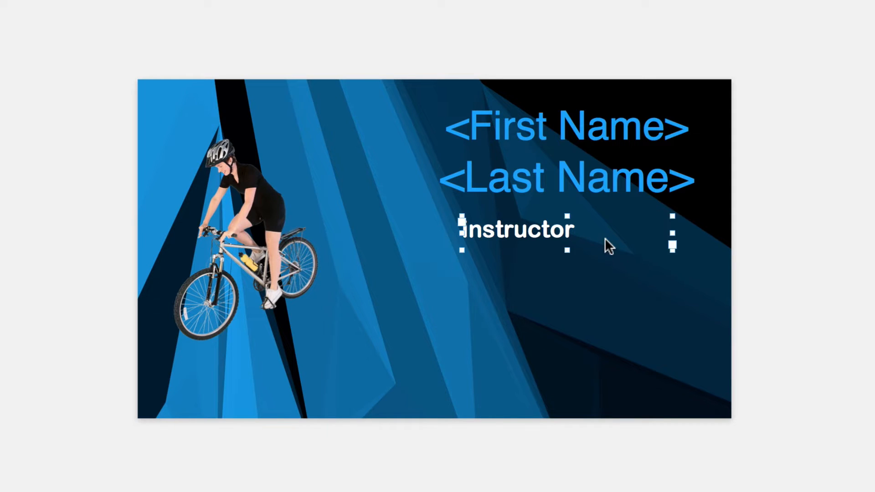
left_click(604, 239)
type("& ")
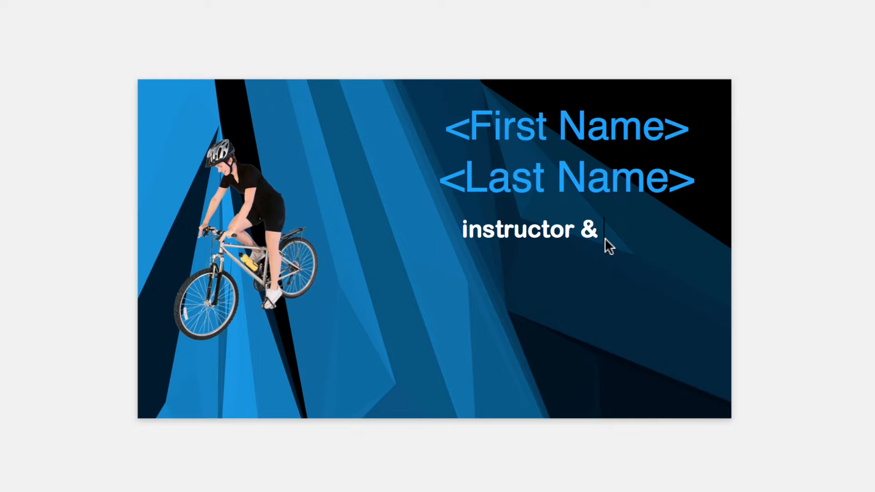
type("guide")
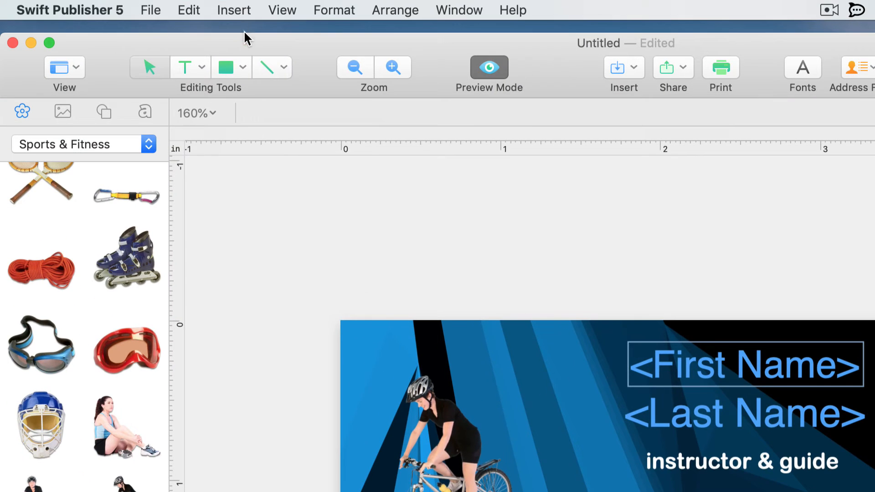
Insert an Email contact address field and position it below the "instructor & guide" text near the card's lower-right area.
left_click(231, 11)
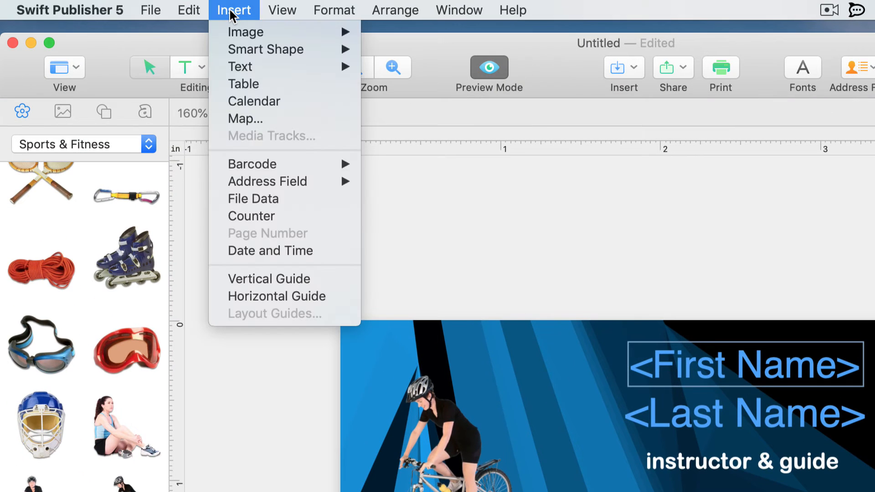
mouse_move(230, 184)
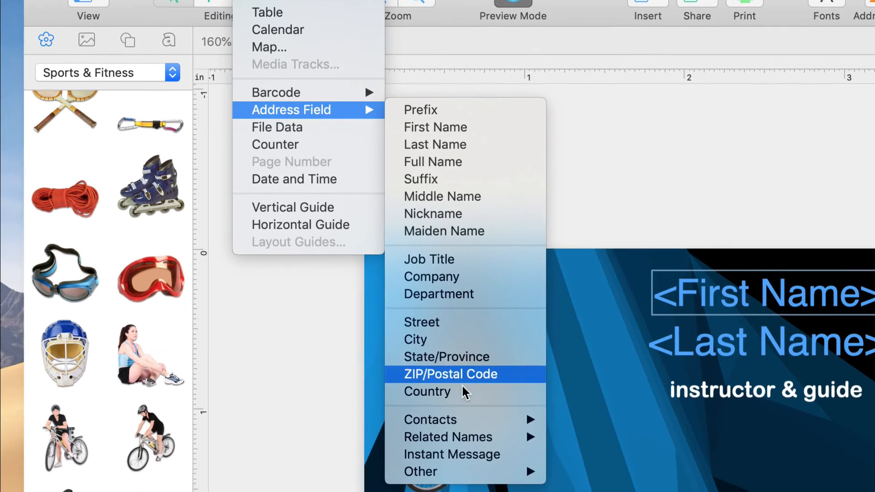
mouse_move(446, 468)
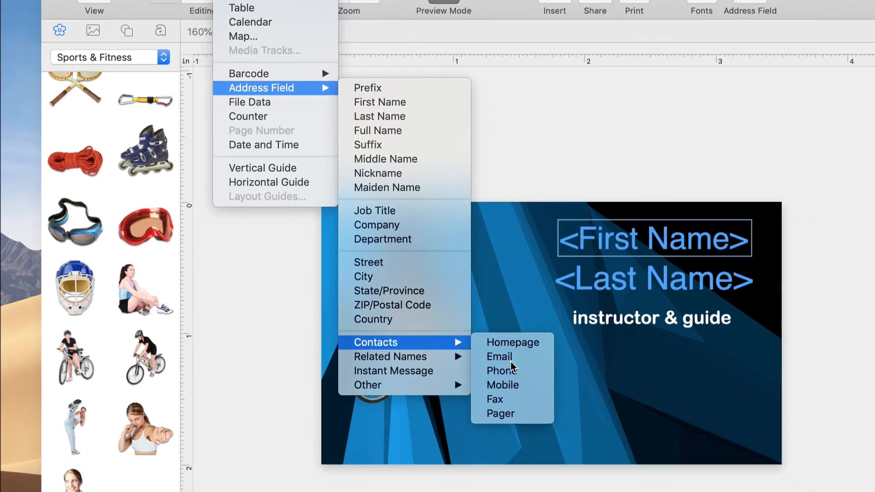
left_click(511, 360)
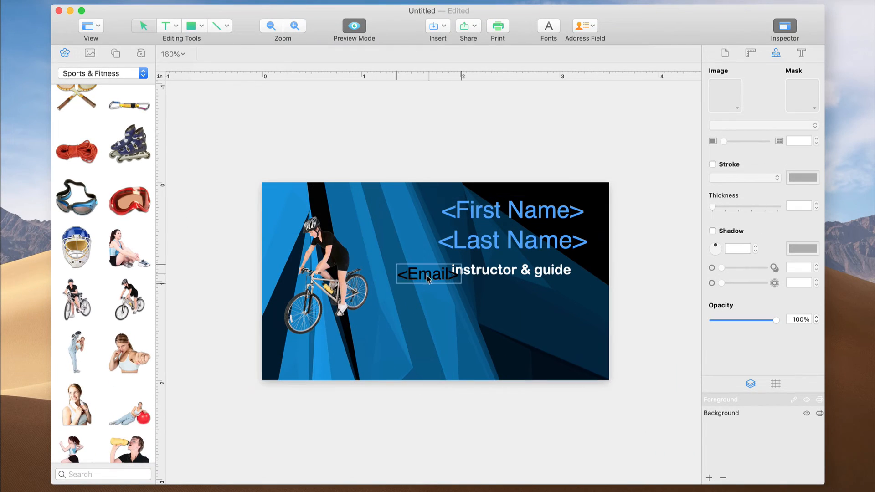
left_click_drag(426, 275, 552, 317)
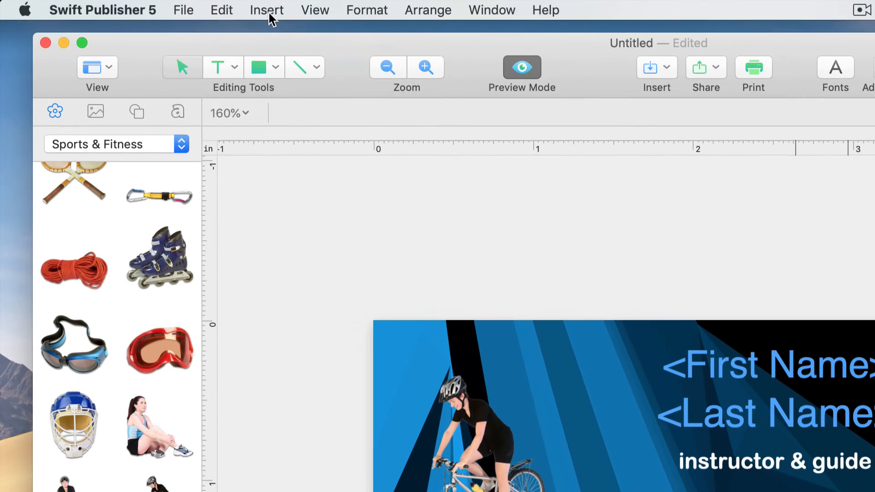
Insert a Phone contact address field and place it directly beneath the Email field.
left_click(269, 11)
mouse_move(295, 182)
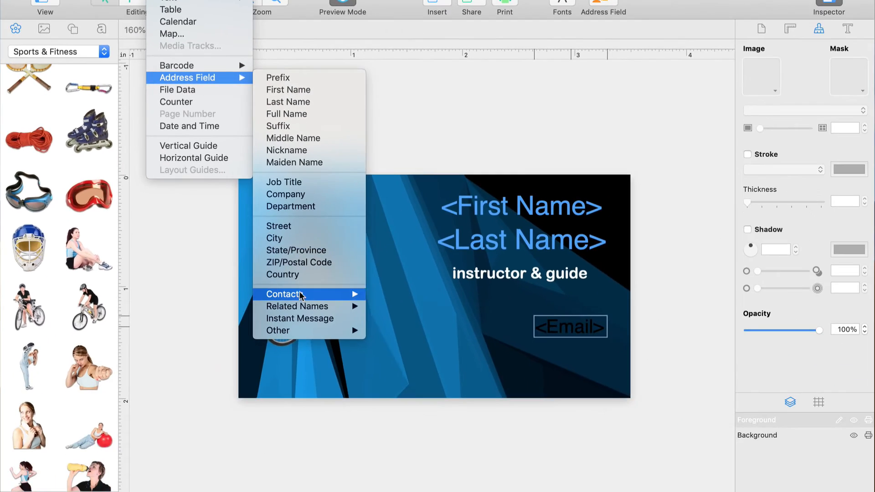
mouse_move(301, 295)
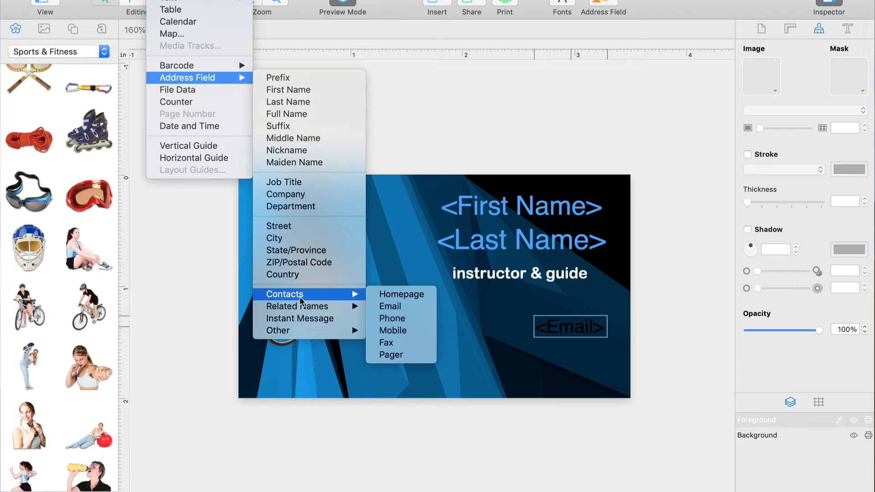
left_click(393, 323)
left_click_drag(422, 286, 516, 332)
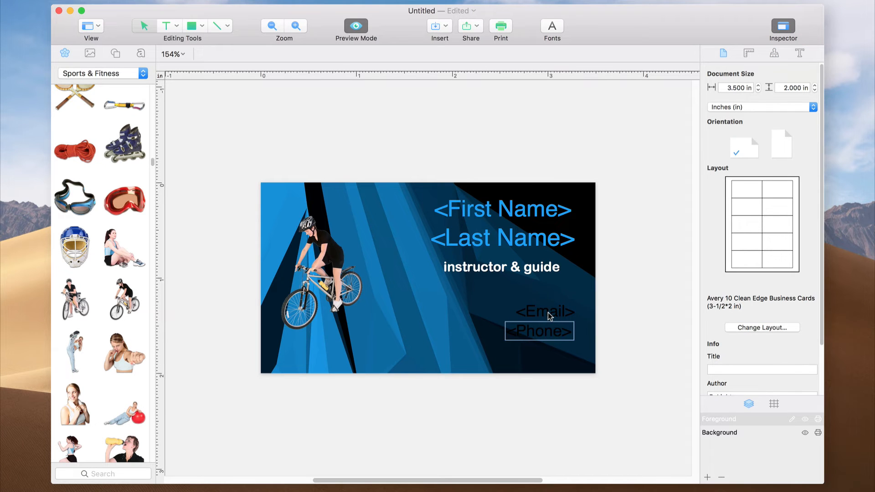
Right-align the Email and Phone fields together and change their text color to white.
left_click(548, 312, "shift")
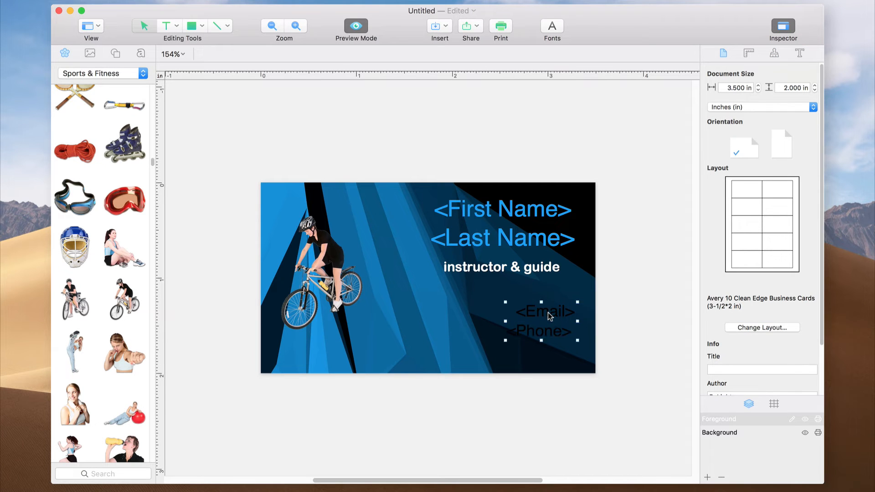
left_click(798, 54)
left_click(774, 181)
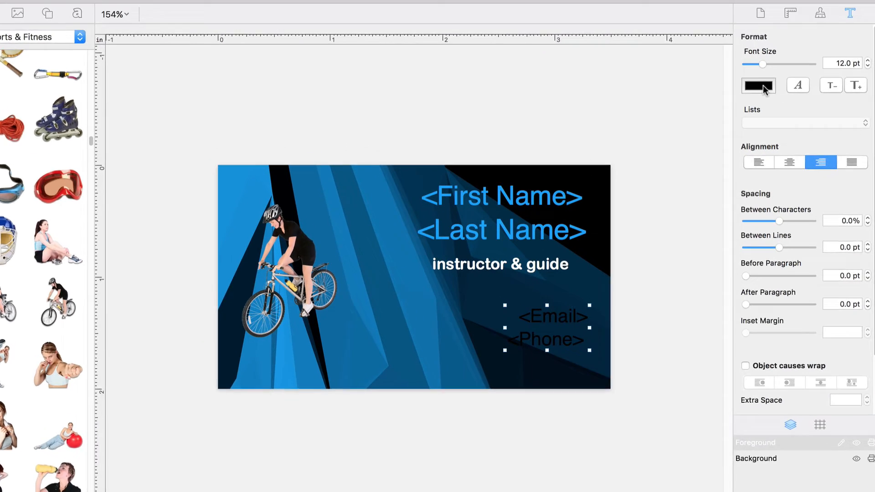
left_click(725, 116)
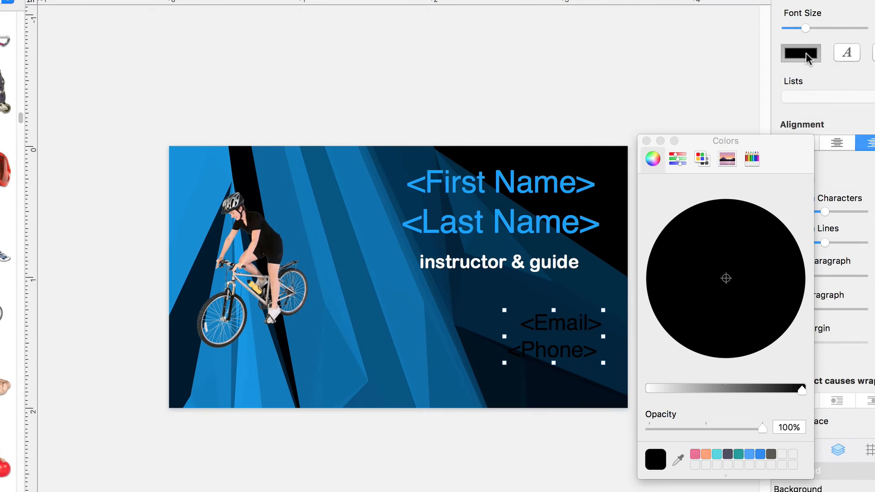
left_click_drag(801, 389, 642, 396)
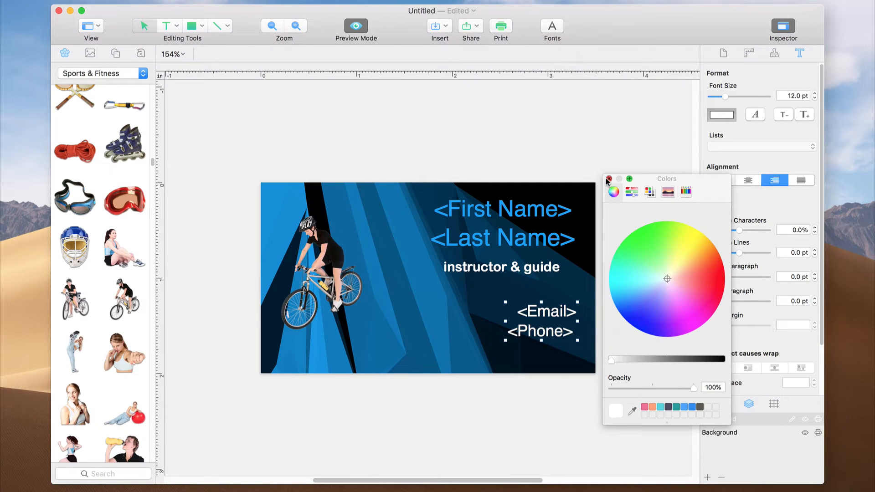
left_click(608, 179)
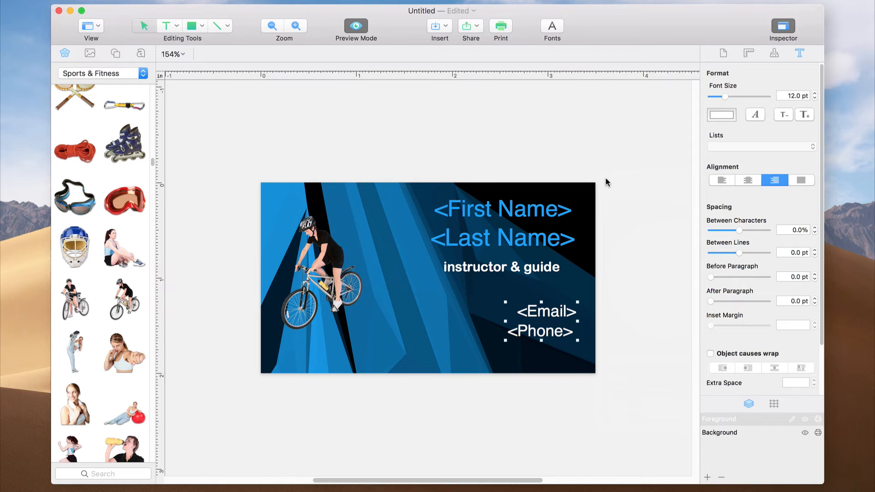
left_click(604, 178)
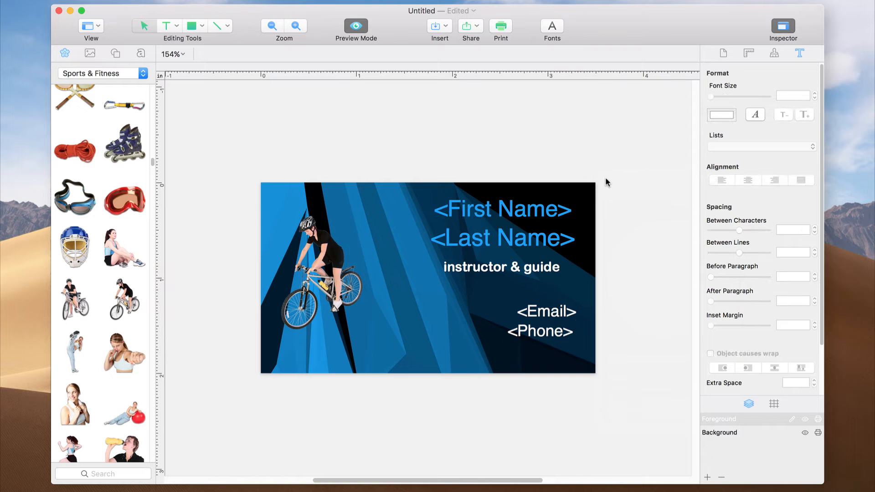
Open the print settings for the card sheet and set the quantity to 5.
left_click(500, 27)
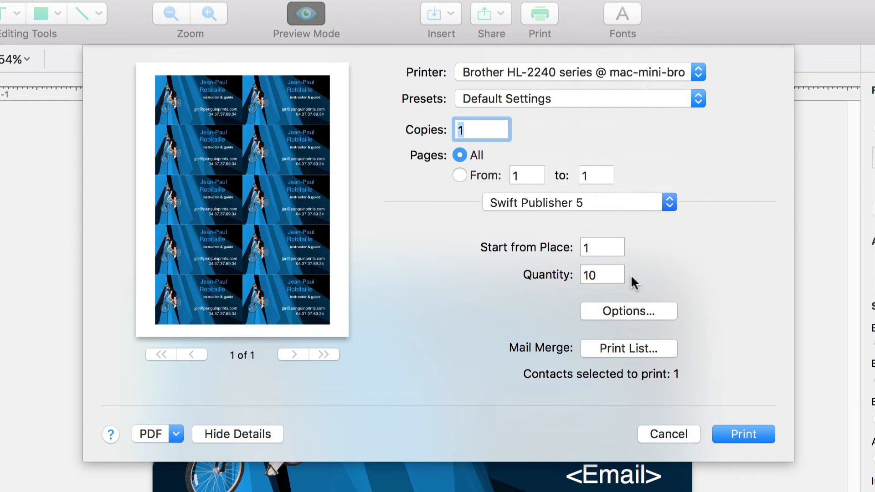
double_click(615, 275)
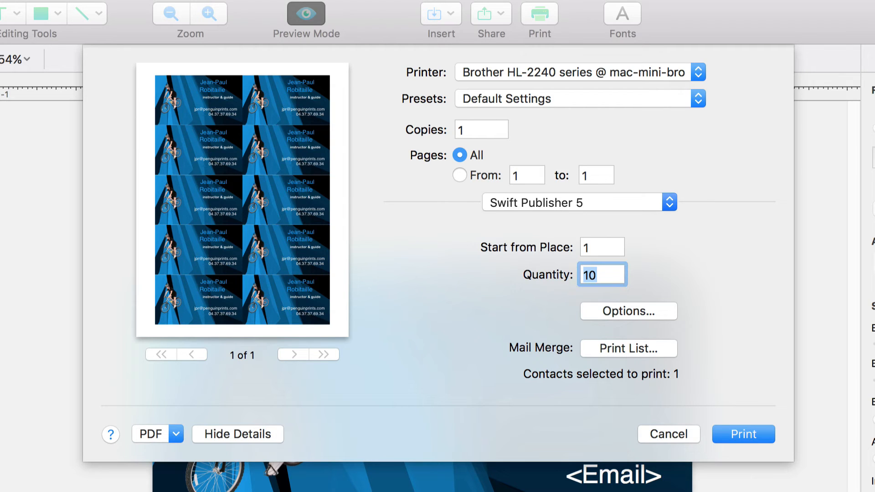
type("5")
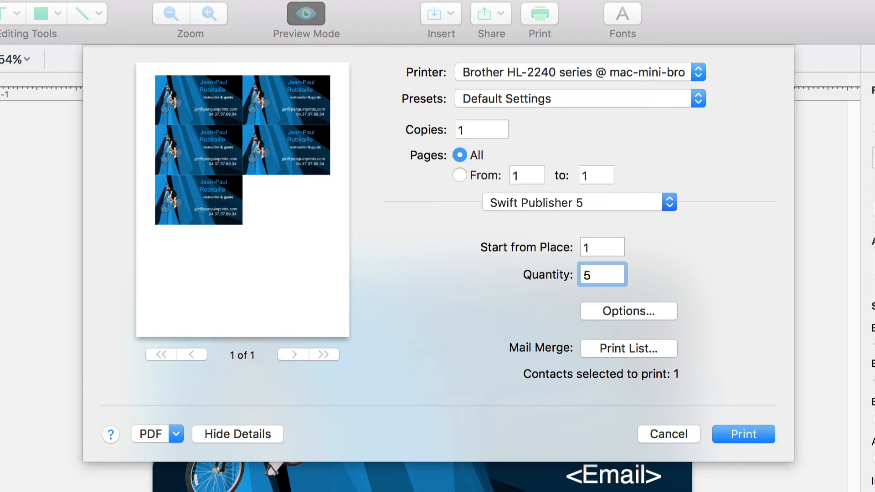
Try starting the print from place 6 on the sheet, and return the starting place to 1.
double_click(611, 248)
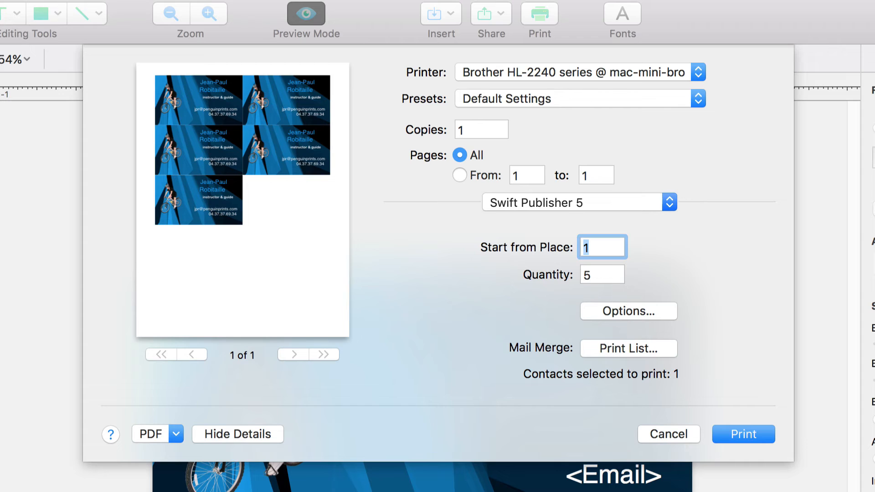
type("6")
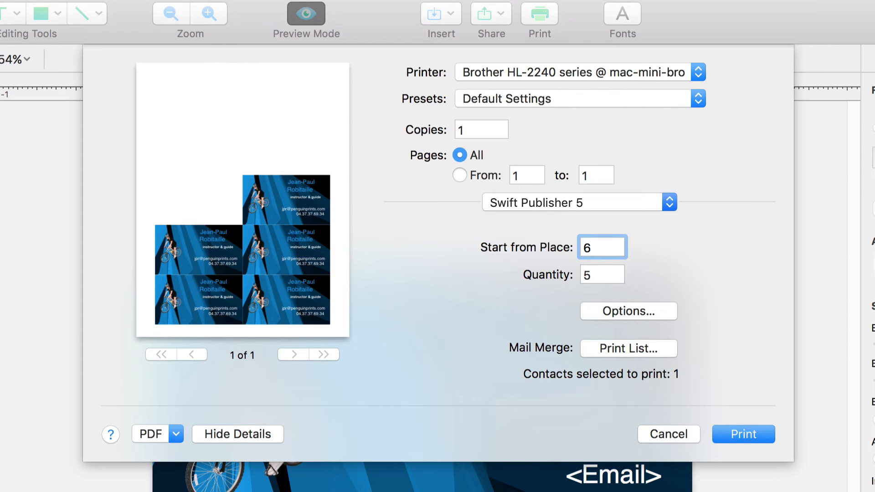
double_click(612, 248)
type("1")
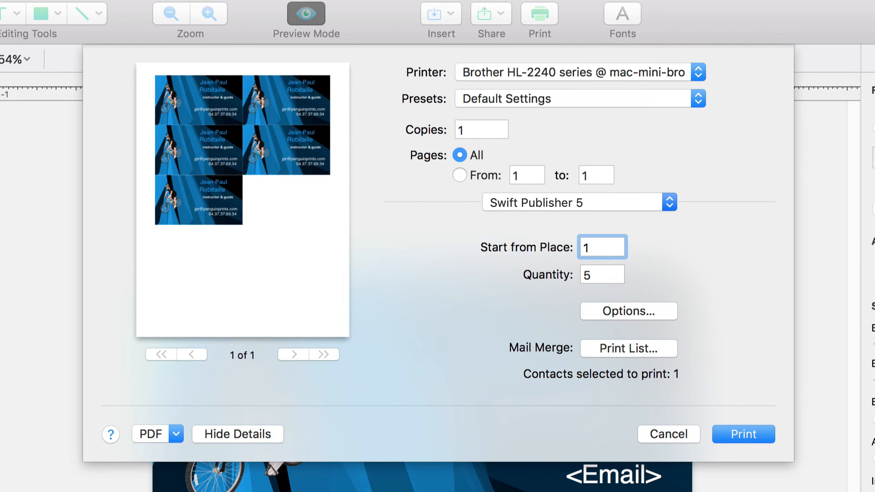
Set the card quantity to 15 and enable printing of cut marks in the print options.
double_click(613, 274)
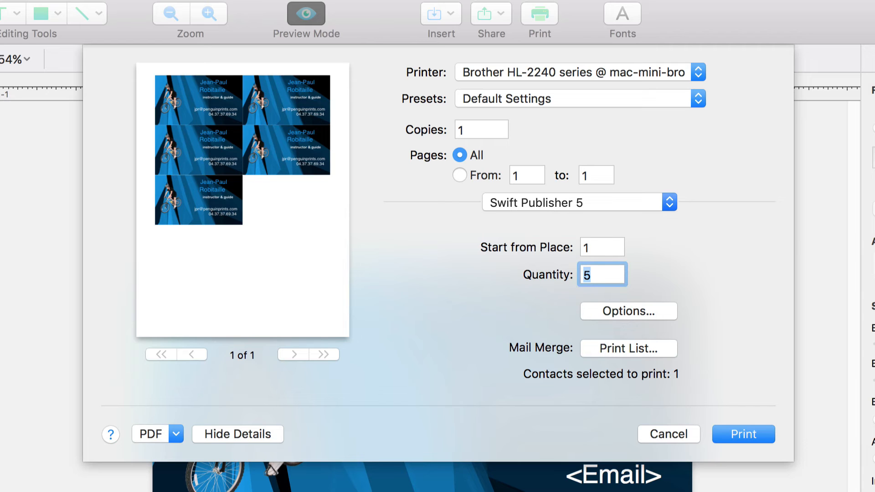
type("15")
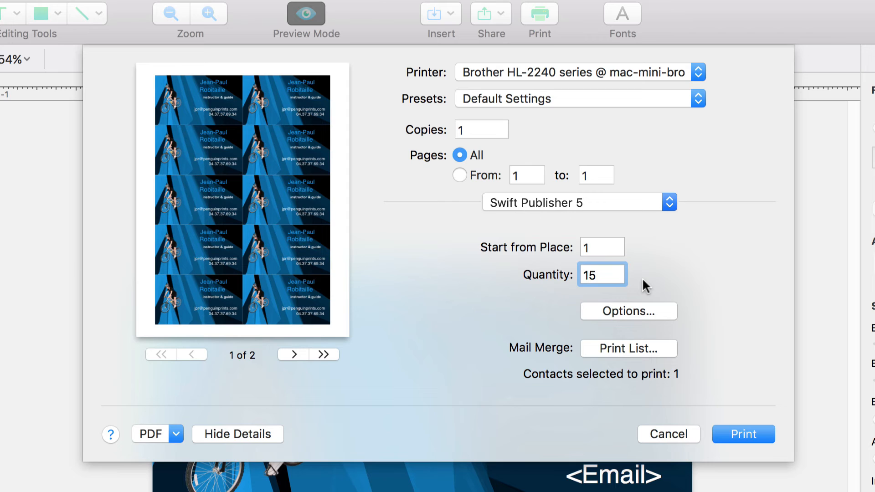
left_click(644, 311)
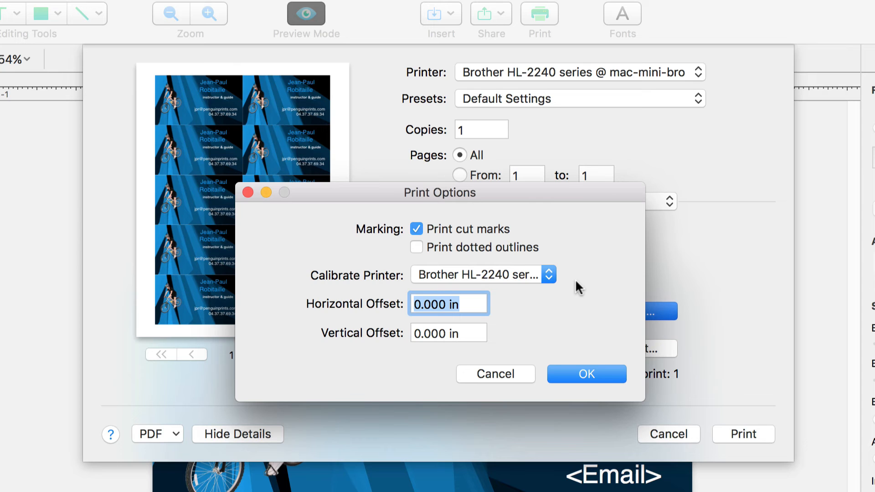
left_click(599, 375)
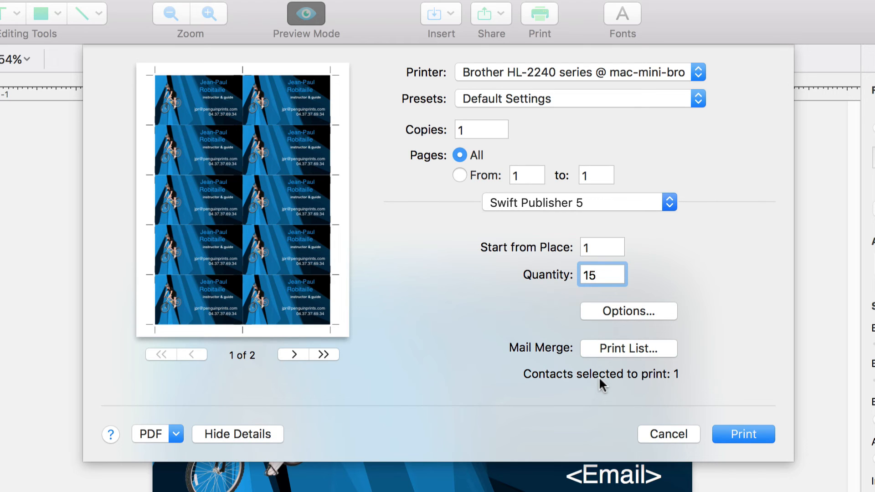
Exclude the first contact from the mail merge print list and include the five contacts directly below it.
left_click(639, 348)
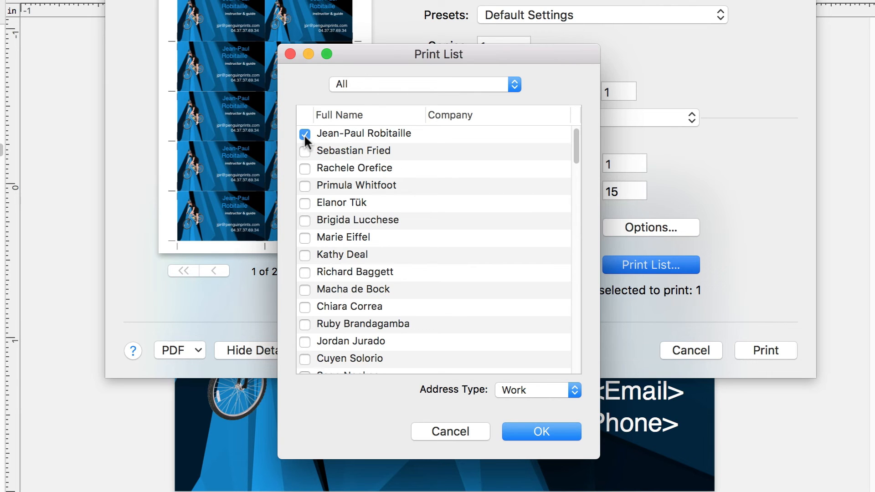
left_click(304, 150)
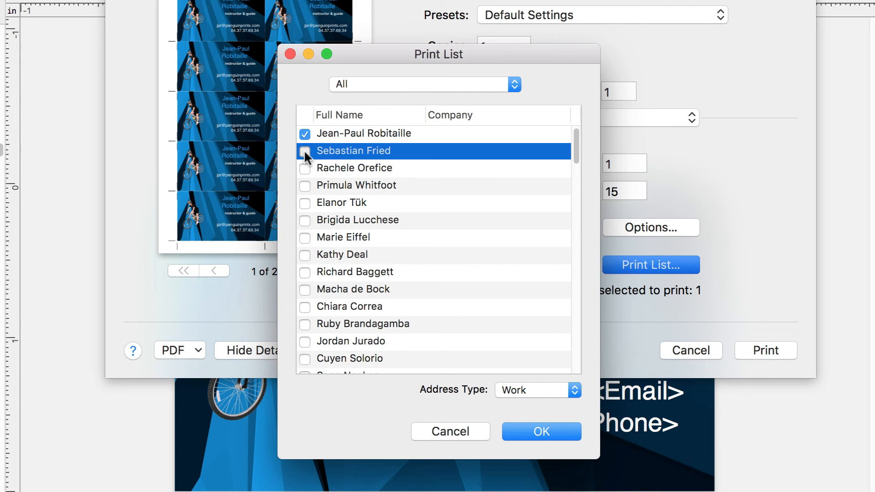
left_click(305, 133)
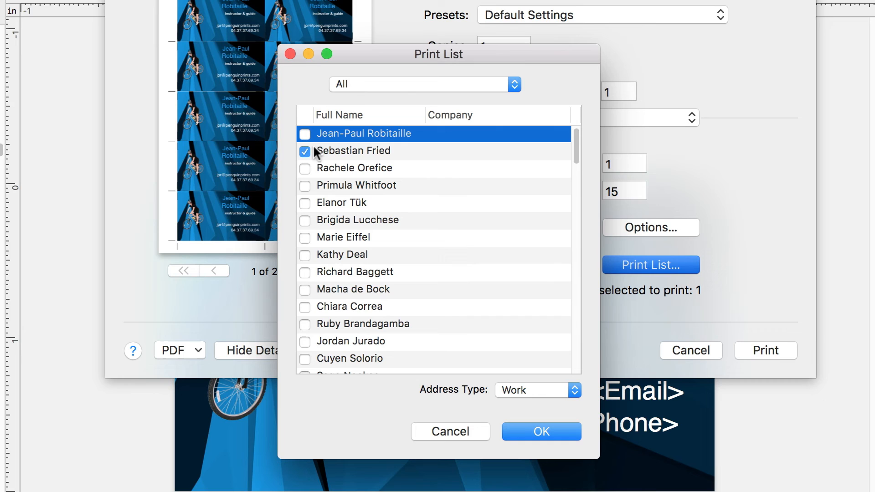
left_click(305, 168)
left_click(304, 185)
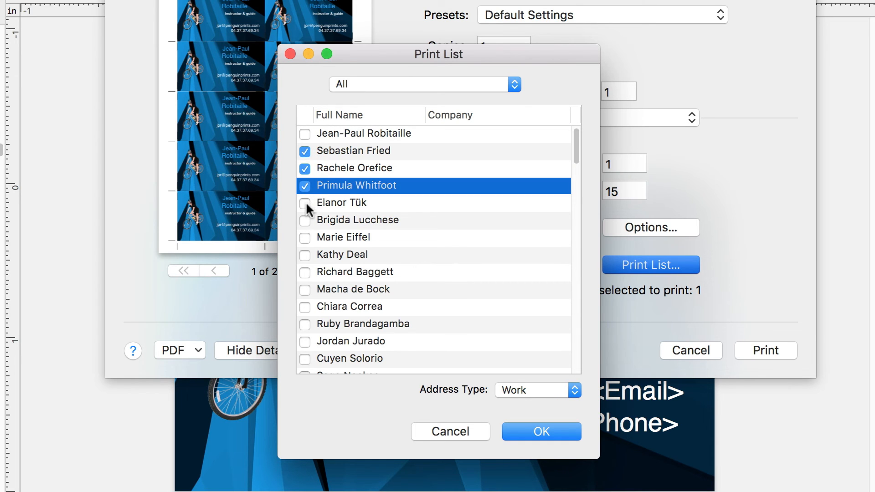
left_click(306, 202)
left_click(307, 221)
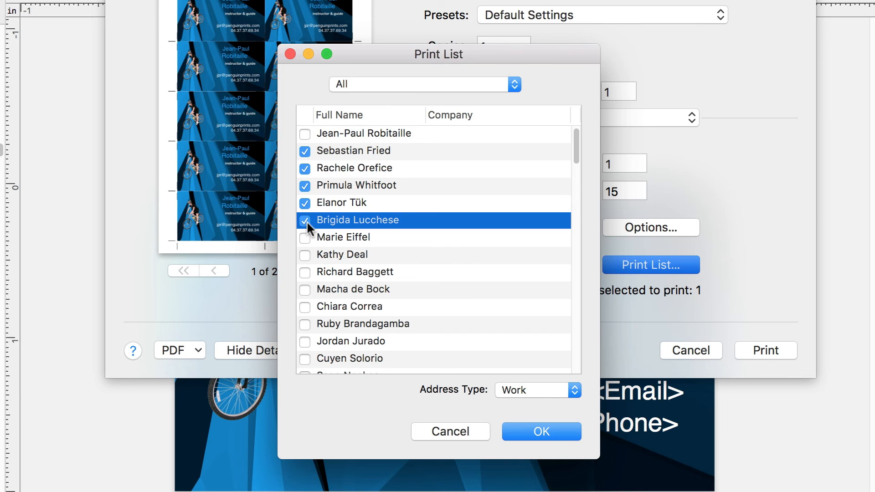
left_click(530, 431)
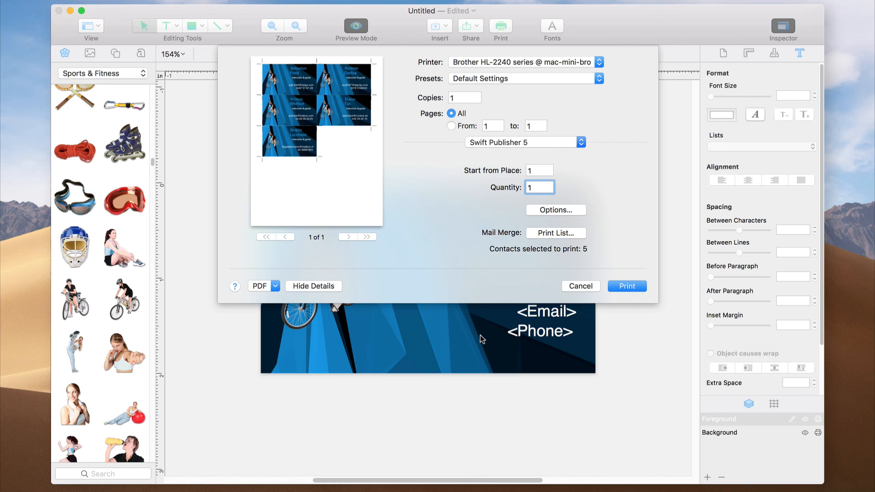
Open the merged card sheet as a PDF in Preview, check the cards and print it.
left_click(275, 287)
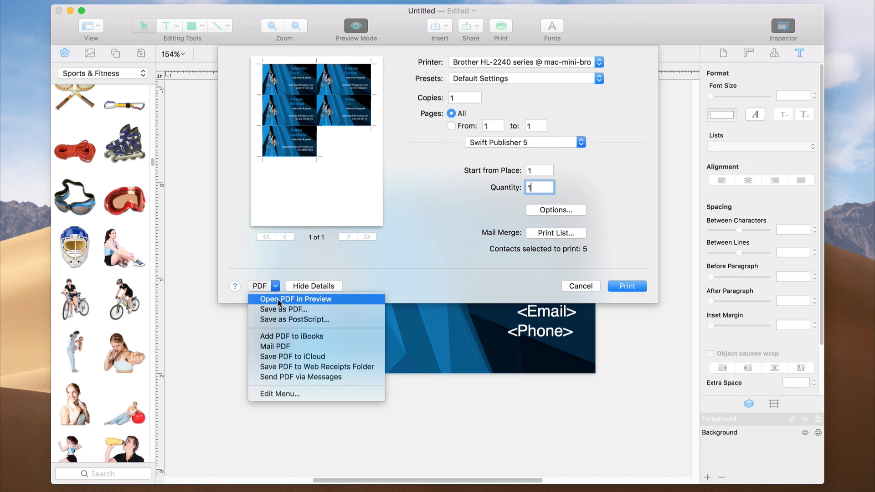
left_click(278, 299)
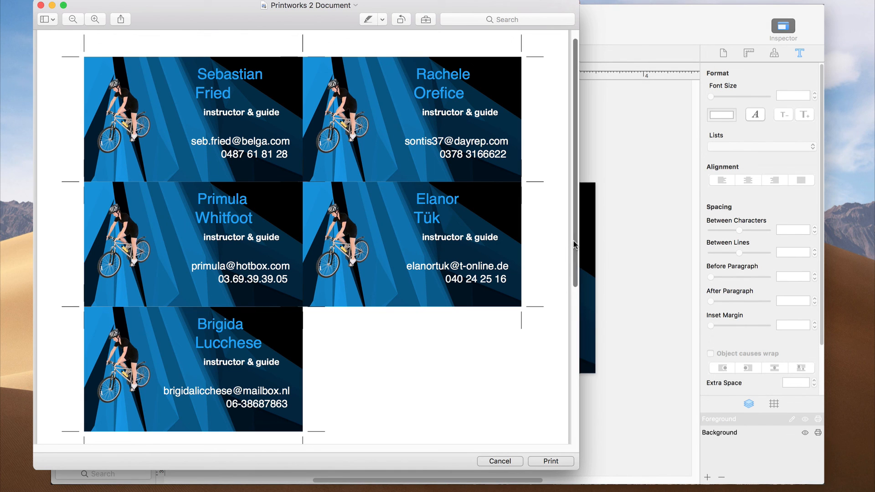
left_click_drag(573, 240, 575, 244)
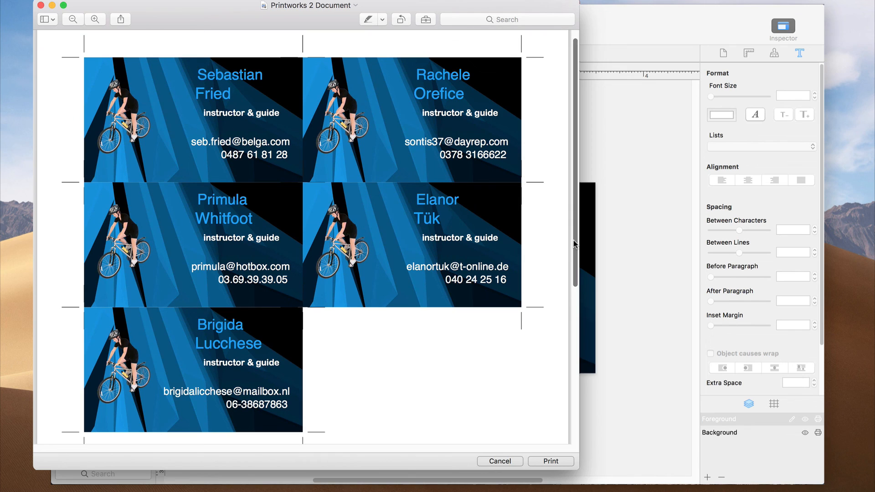
left_click(562, 461)
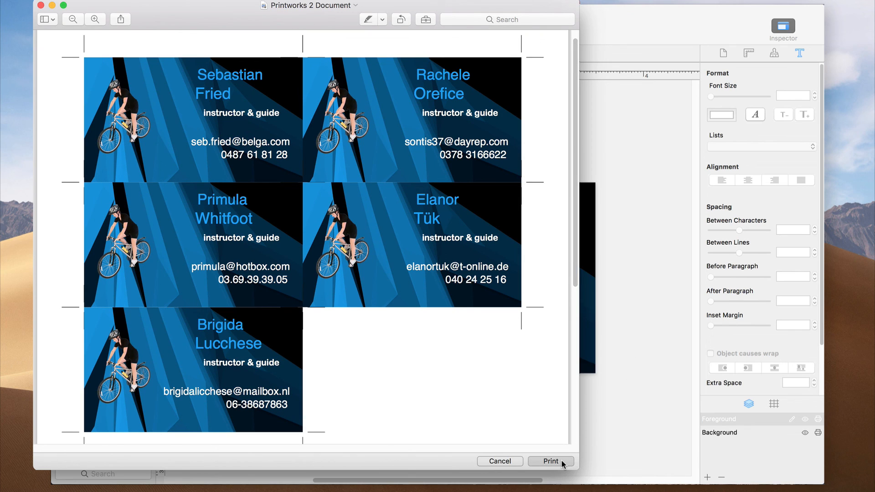